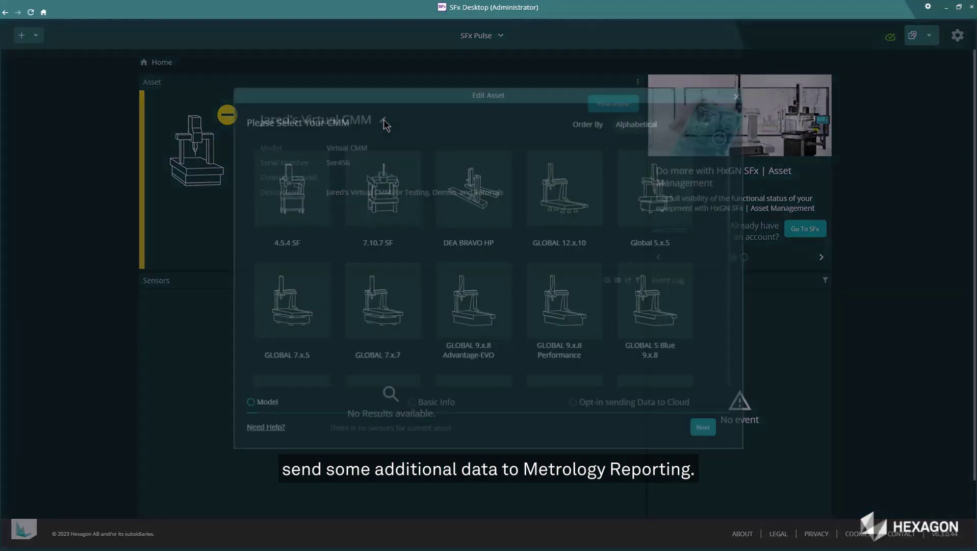
Edit the virtual CMM asset to opt in to sending feature results to the cloud, and save the settings
left_click(700, 444)
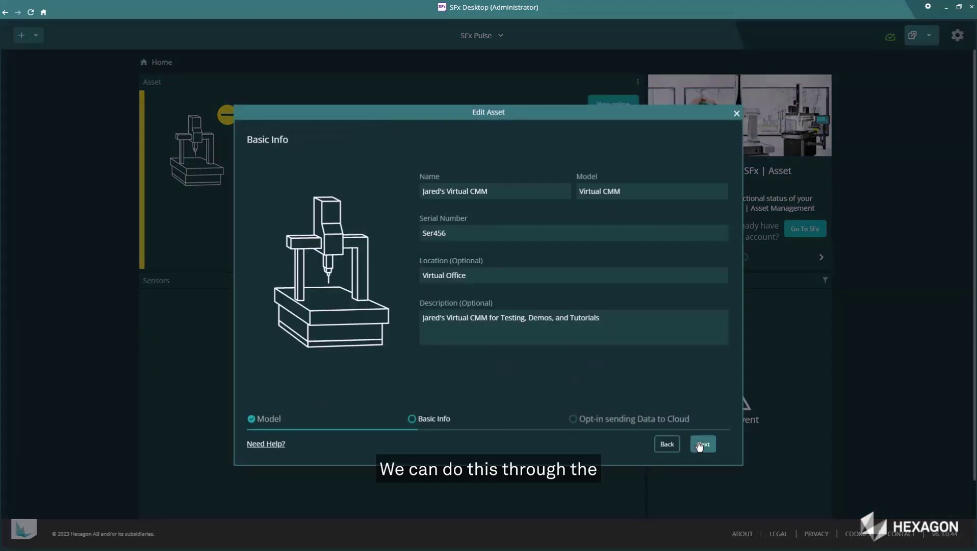
left_click(702, 444)
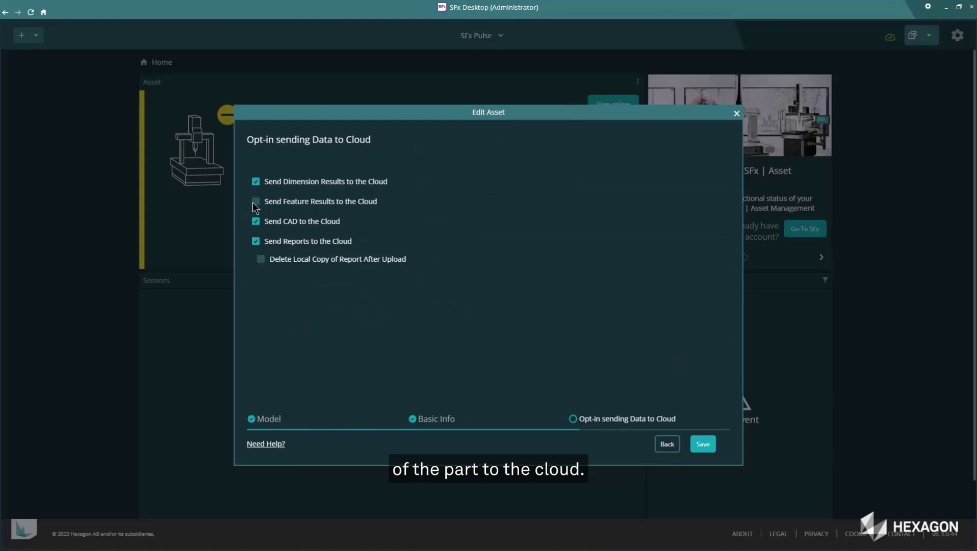
mouse_move(254, 207)
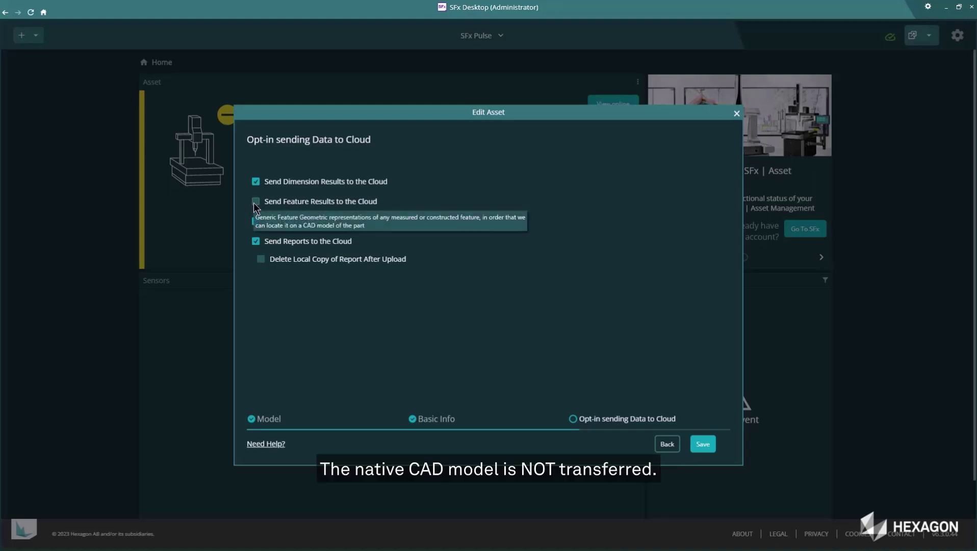
left_click(255, 203)
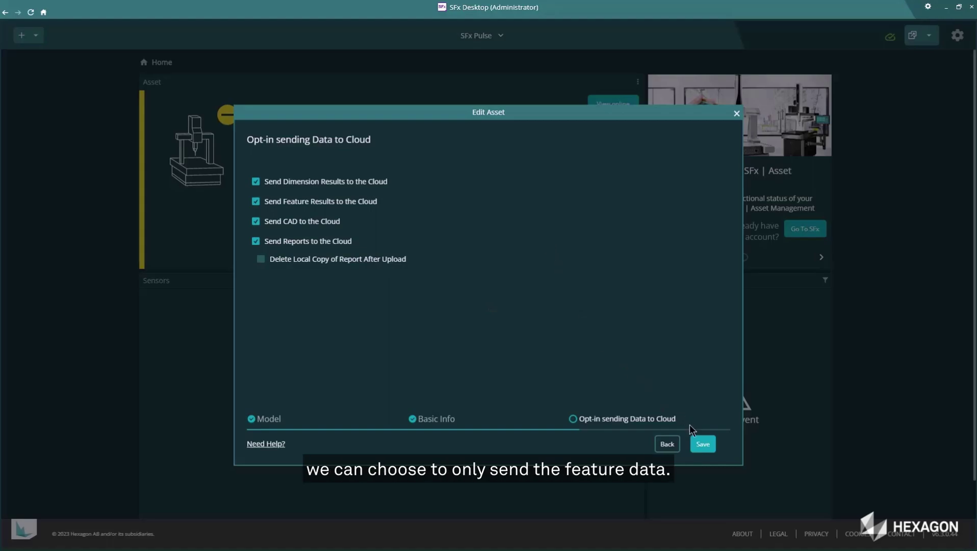
left_click(702, 444)
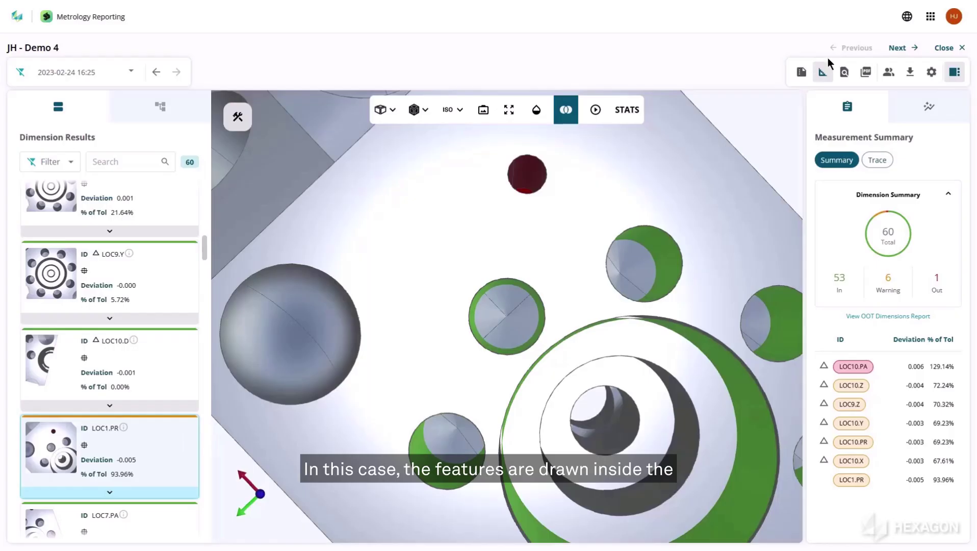
In the Metrology Reporting help, open Device and PC-DMIS Compatibility under System Requirements and read the version compatibility table
left_click(954, 17)
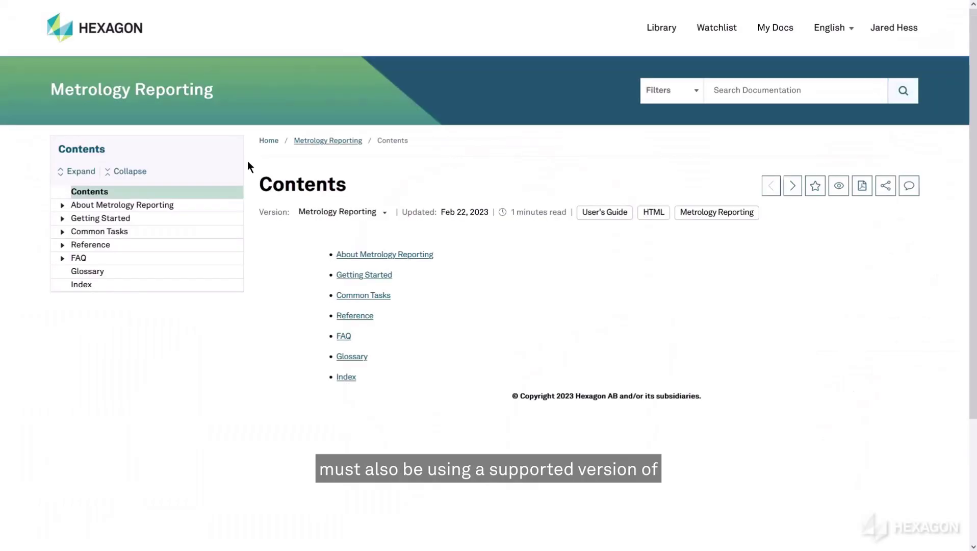
left_click(63, 221)
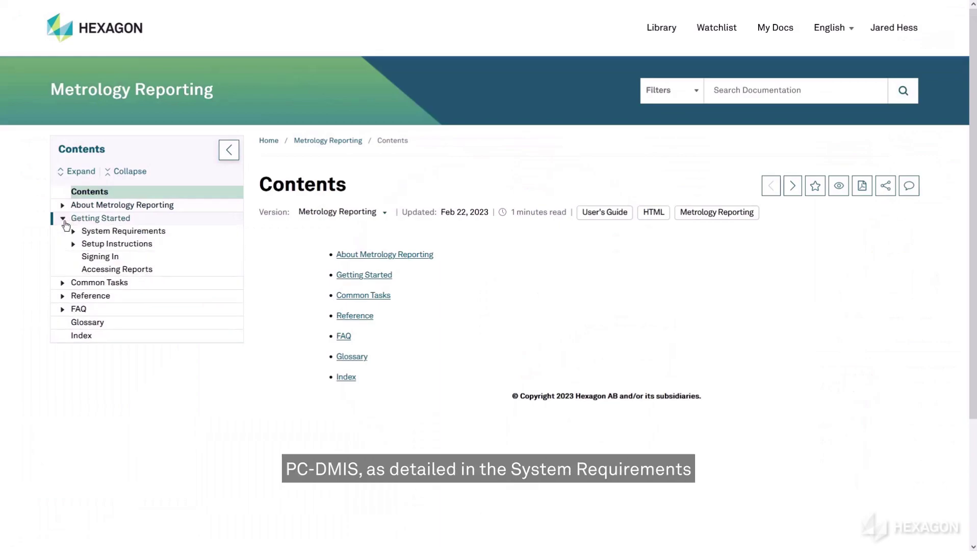
left_click(74, 230)
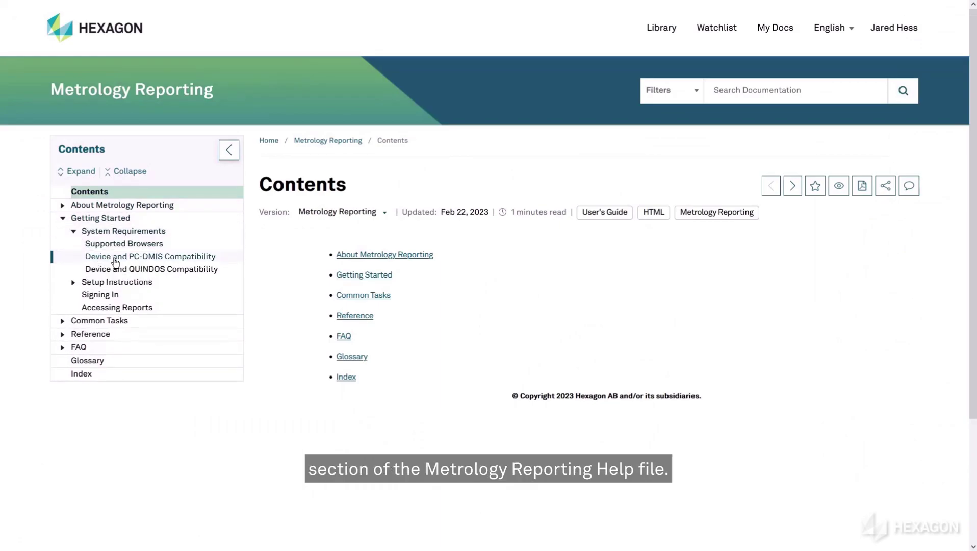
left_click(115, 259)
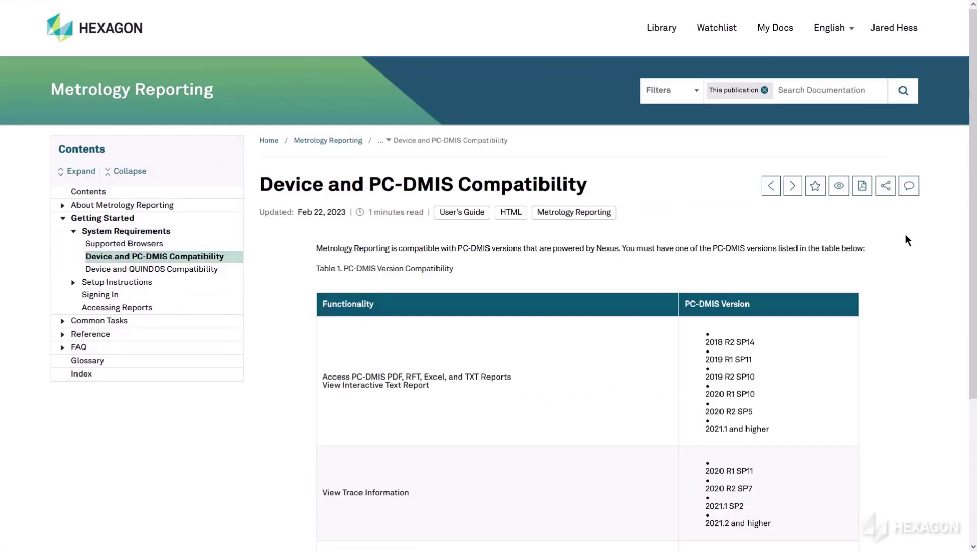
scroll(906, 236, "down", 3)
scroll(905, 238, "down", 1)
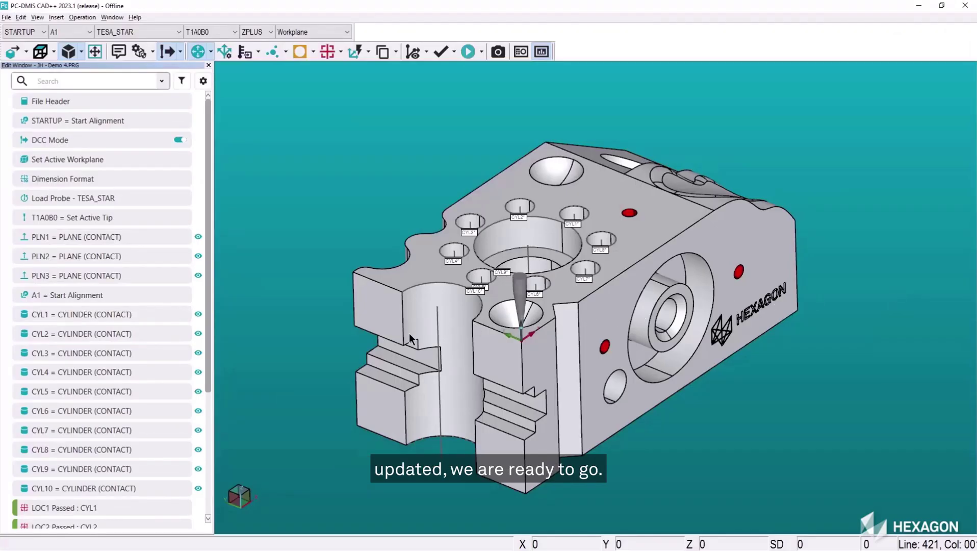
In PC-DMIS, select the cylinder features CYL8, CYL9 and CYL10 one after another in the measurement routine
left_click(61, 448)
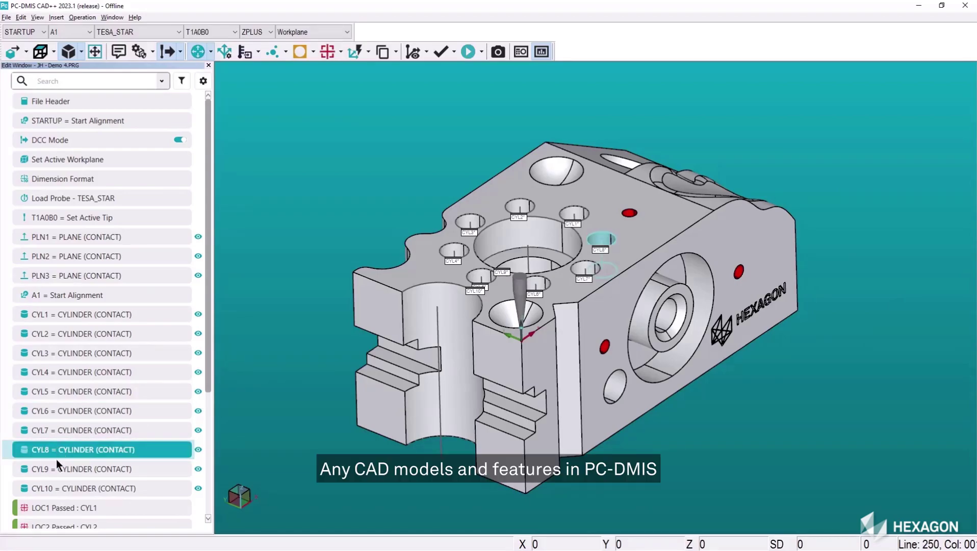
left_click(56, 467)
left_click(44, 486)
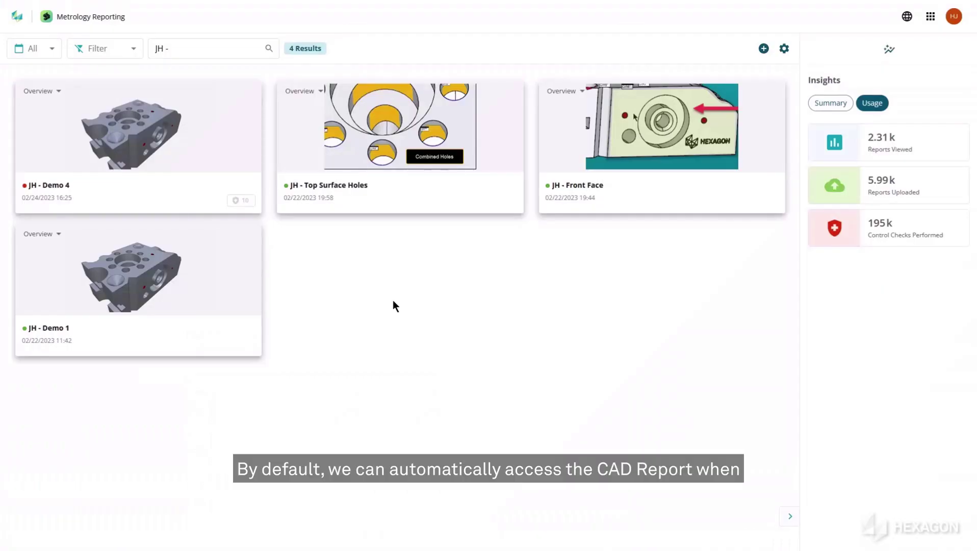
In Metrology Reporting, open the JH - Demo 4 report and display its CAD Report
left_click(193, 115)
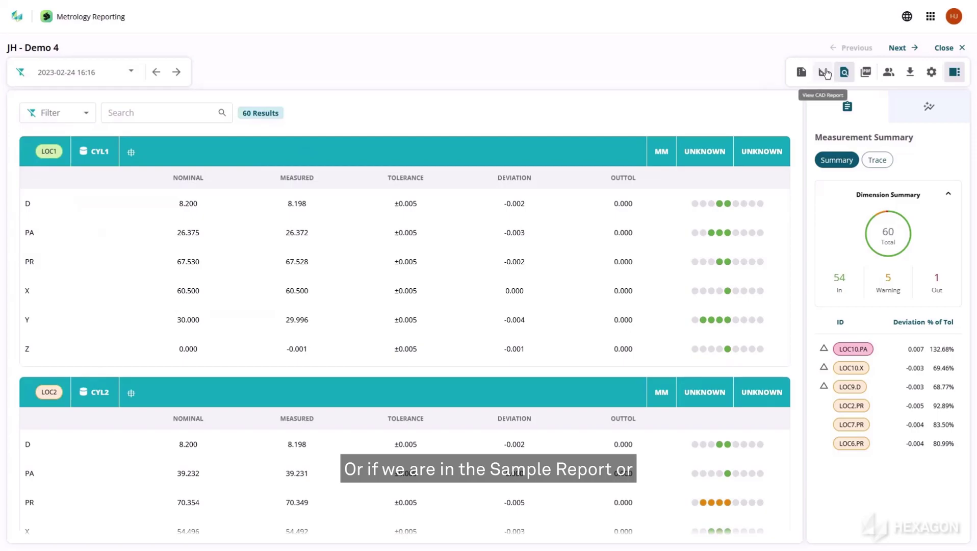
left_click(825, 73)
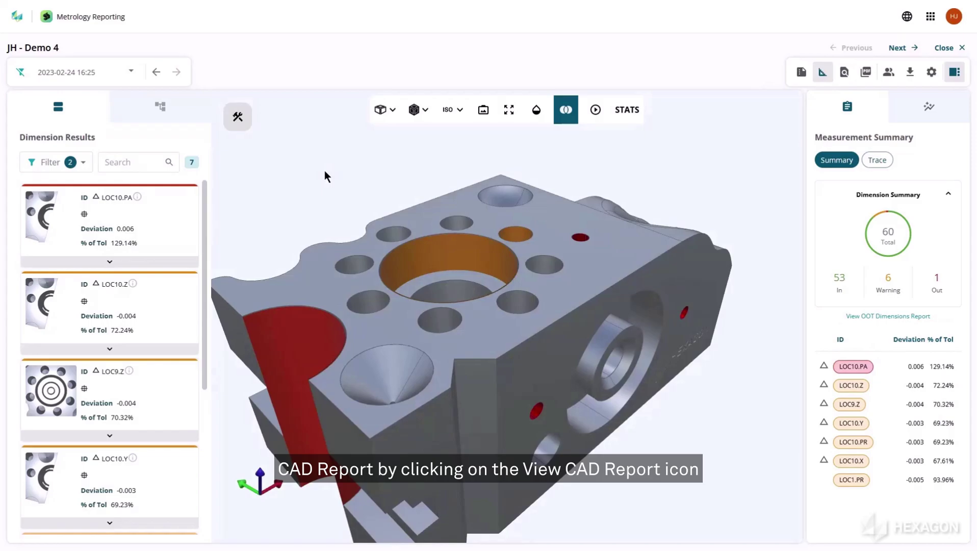
Inspect dimensions LOC10.PA, LOC9.Z and LOC7.D on the CAD model, with a close-up of the LOC7.D hole
left_click(172, 223)
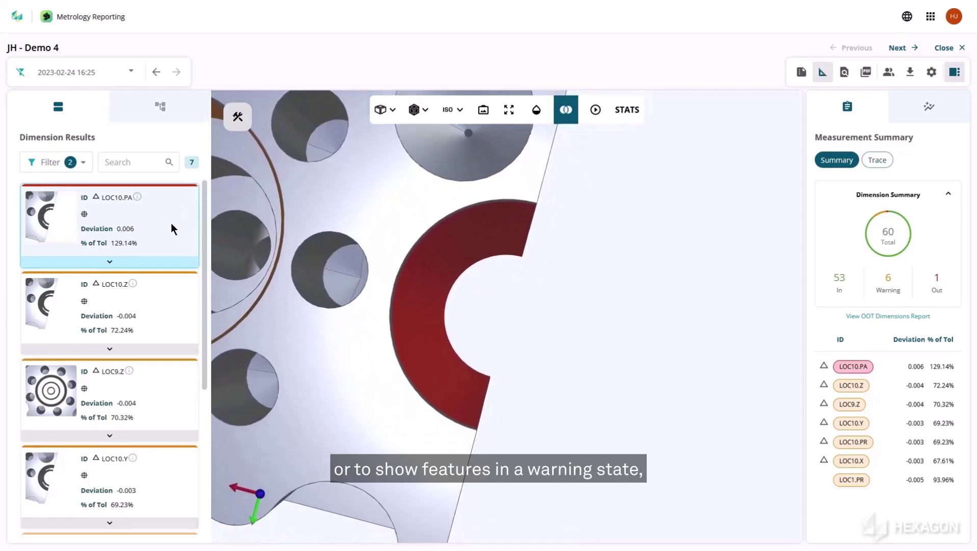
left_click(169, 381)
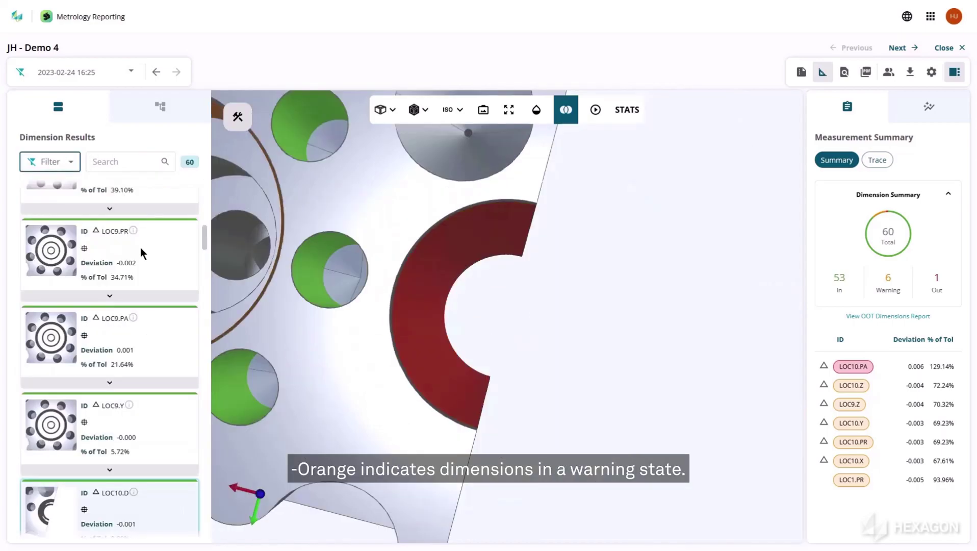
scroll(133, 296, "up", 1)
left_click(133, 244)
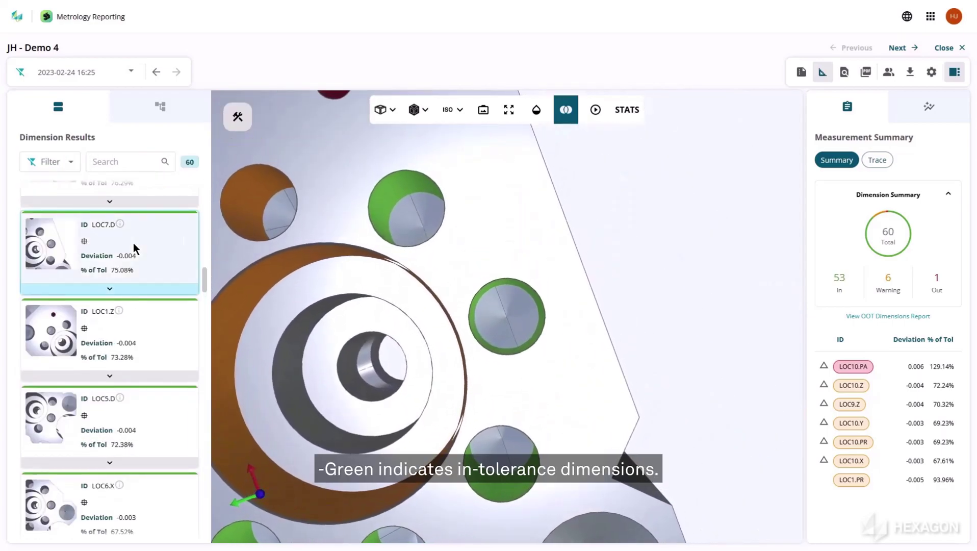
scroll(499, 312, "up", 5)
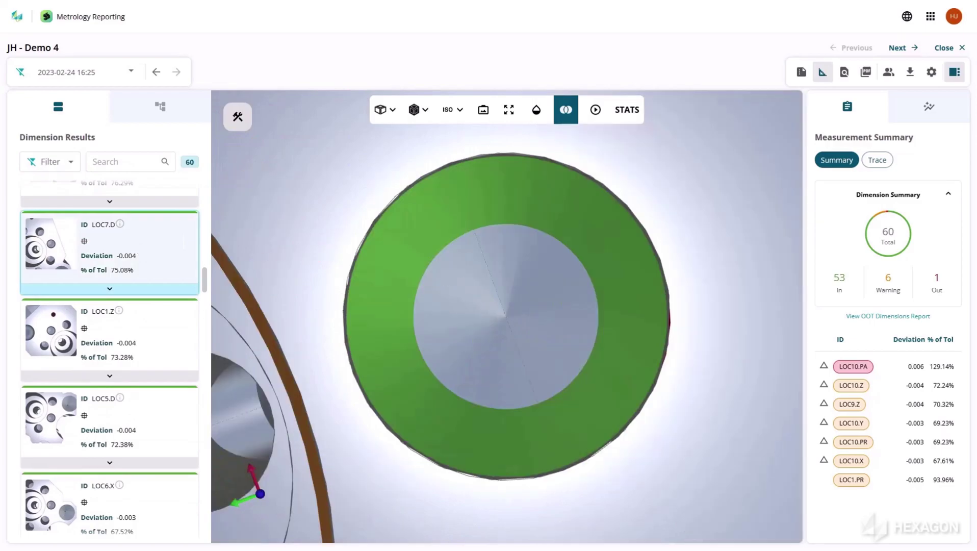
Filter the dimension results by status to Warning and Out of Tolerance
left_click(49, 162)
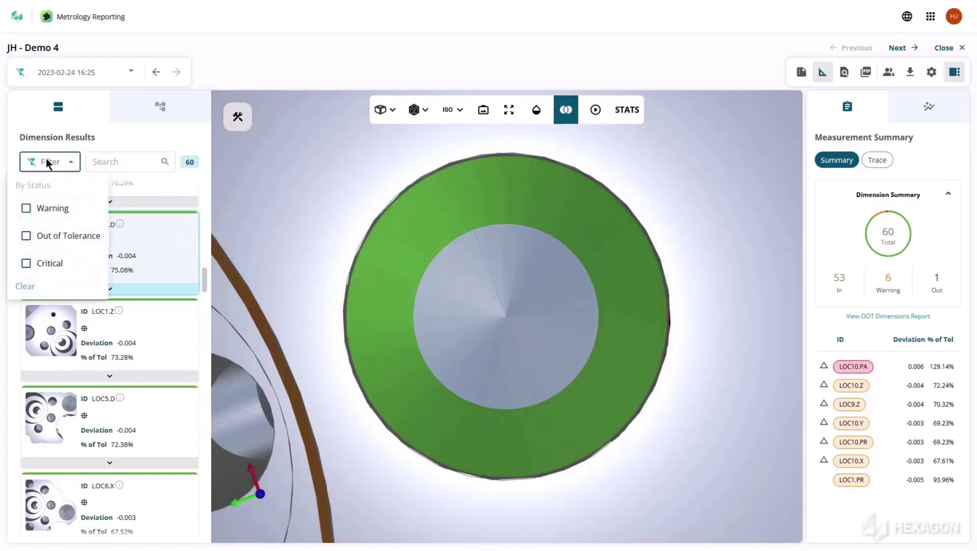
left_click(26, 209)
left_click(26, 209)
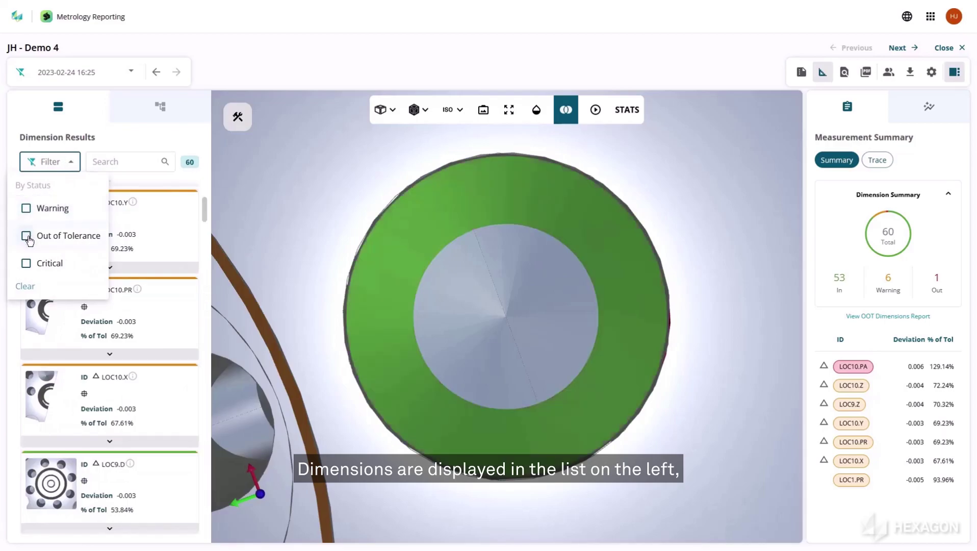
left_click(25, 235)
left_click(26, 210)
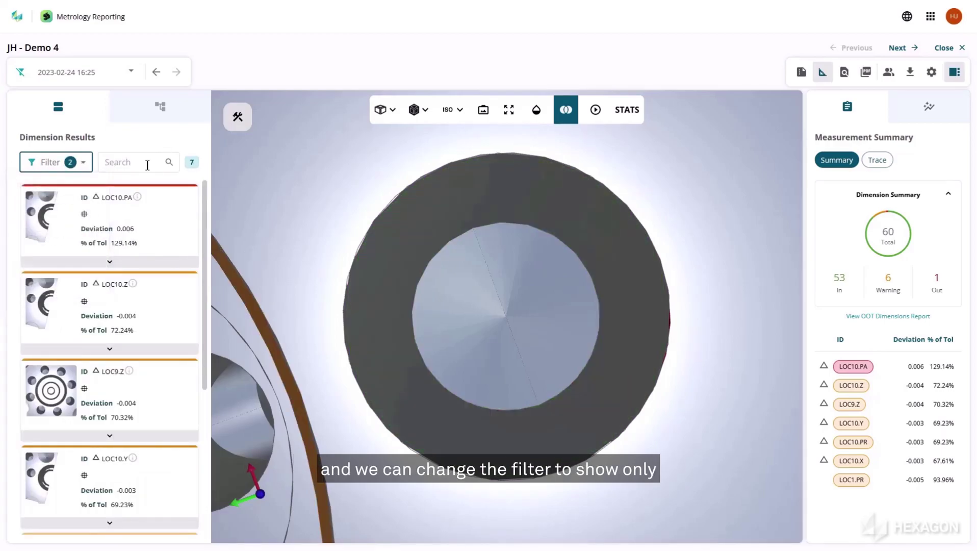
Focus the model on dimensions LOC1.PR and LOC10.PA in turn, and check the underlying feature name of LOC10.PA
scroll(137, 352, "down", 5)
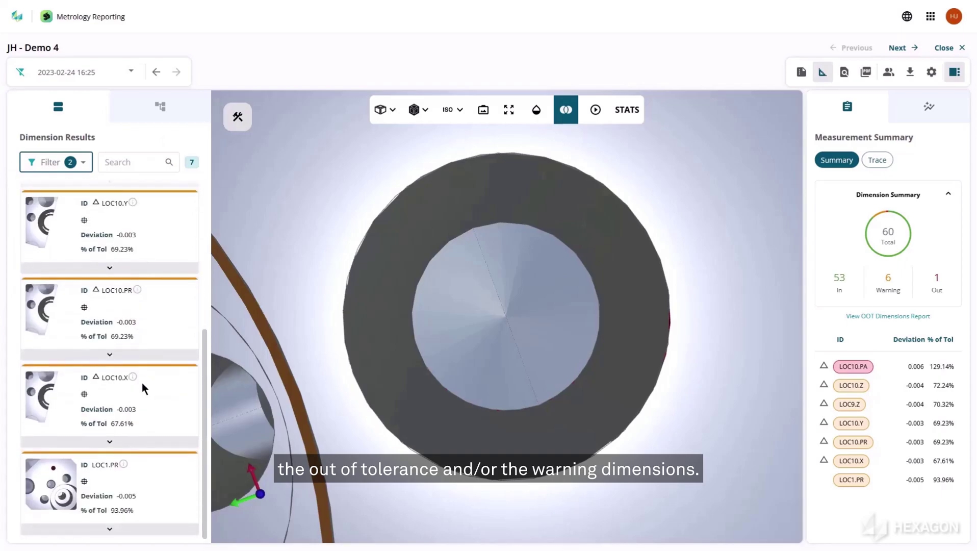
left_click(155, 473)
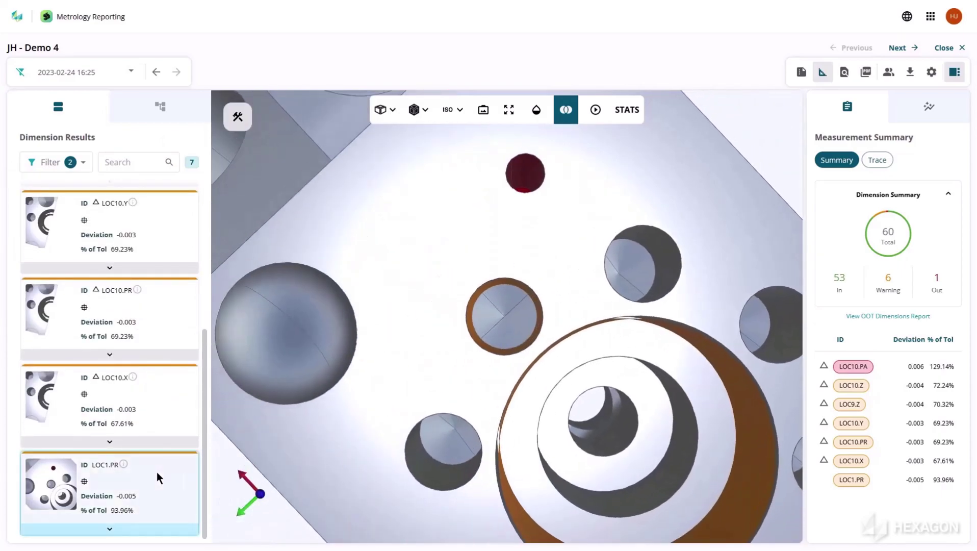
scroll(148, 210, "up", 5)
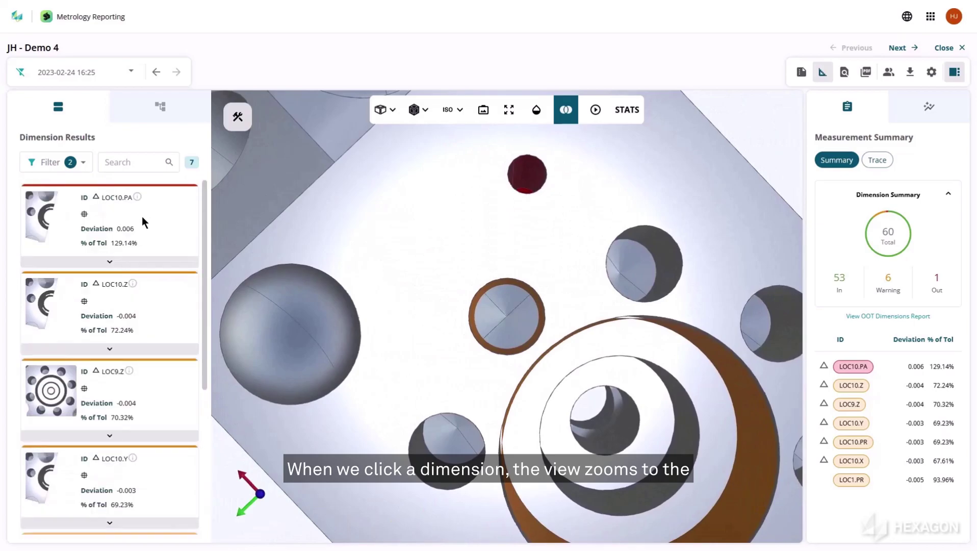
left_click(142, 216)
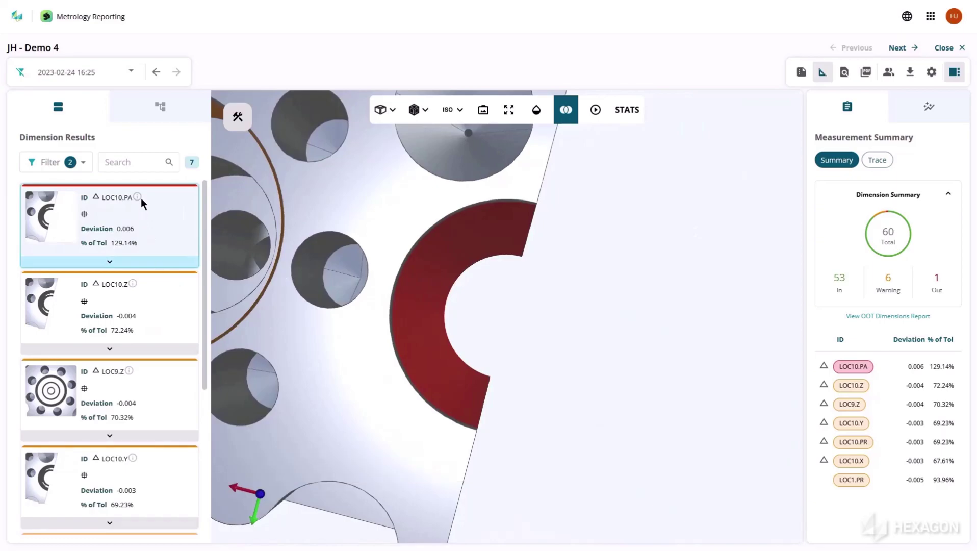
mouse_move(136, 197)
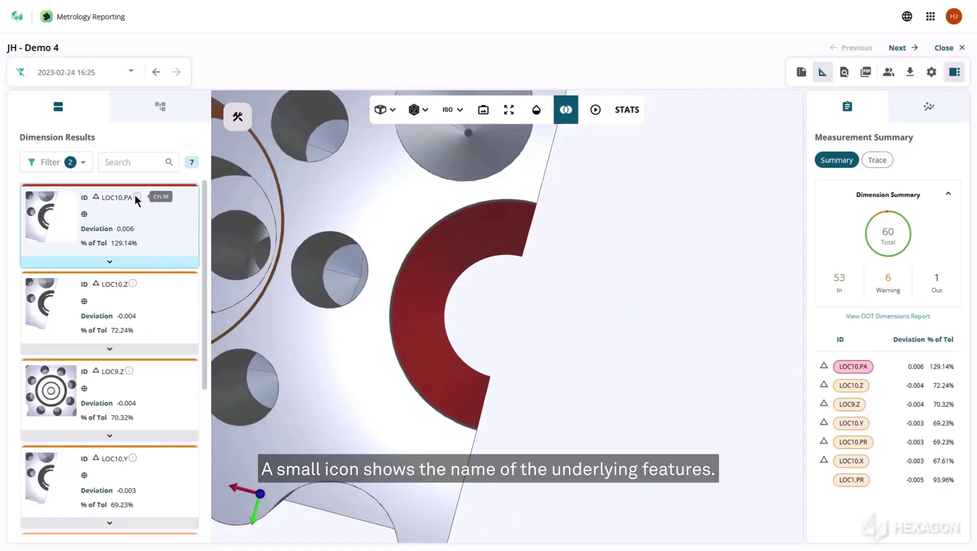
Rotate the model freely, set it to the isometric view, and turn transparency on and off again
left_click_drag(386, 283, 367, 261)
scroll(433, 294, "up", 4)
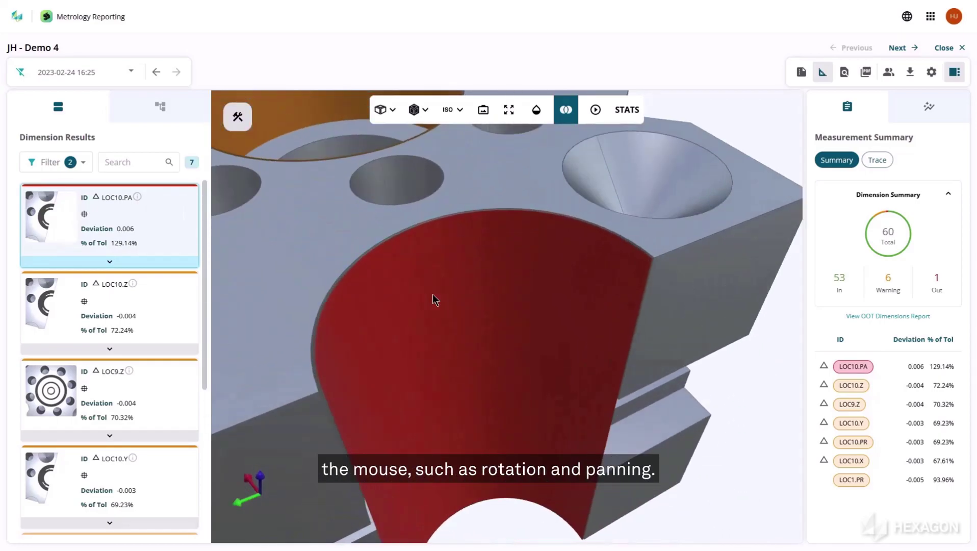
left_click(448, 112)
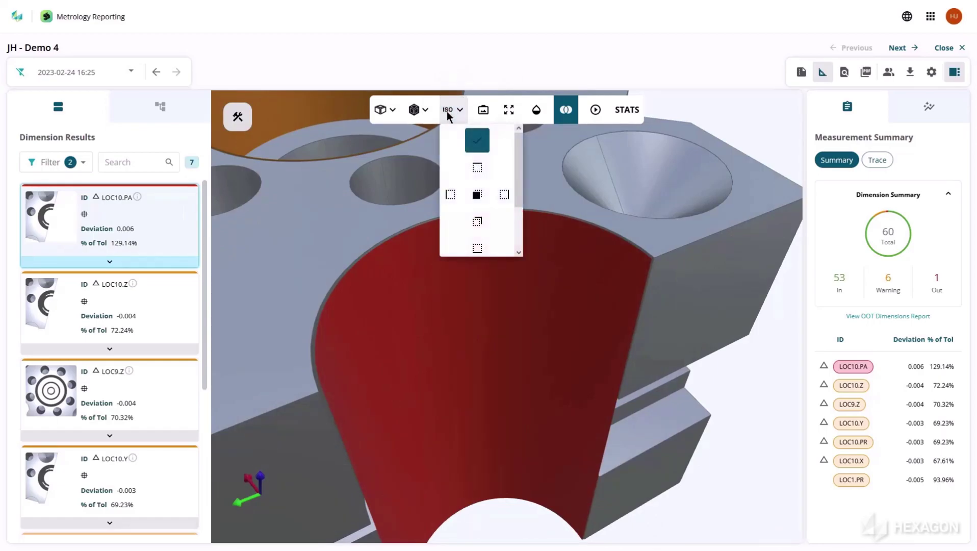
left_click(480, 137)
left_click(535, 110)
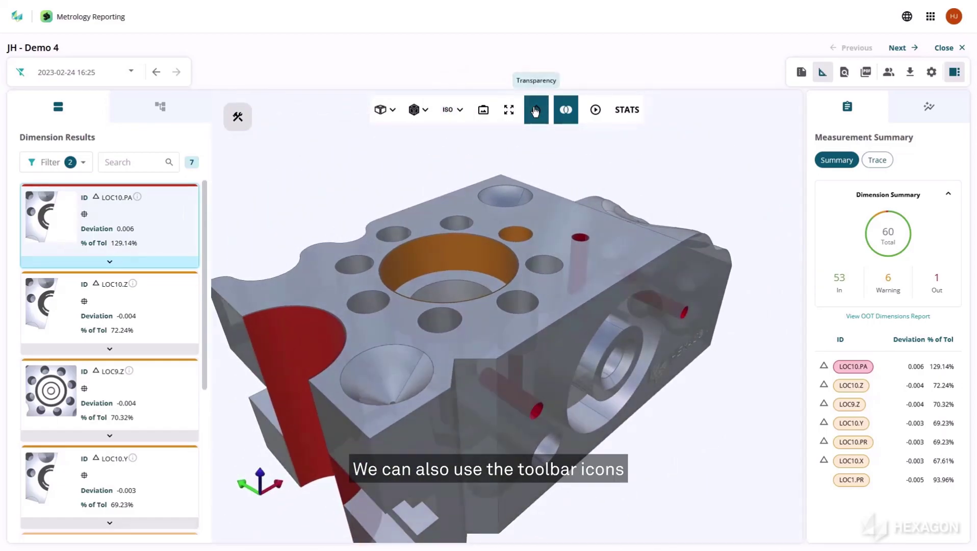
left_click(536, 110)
Orient the CAD model to the Top view and after that to the Front view
left_click(452, 110)
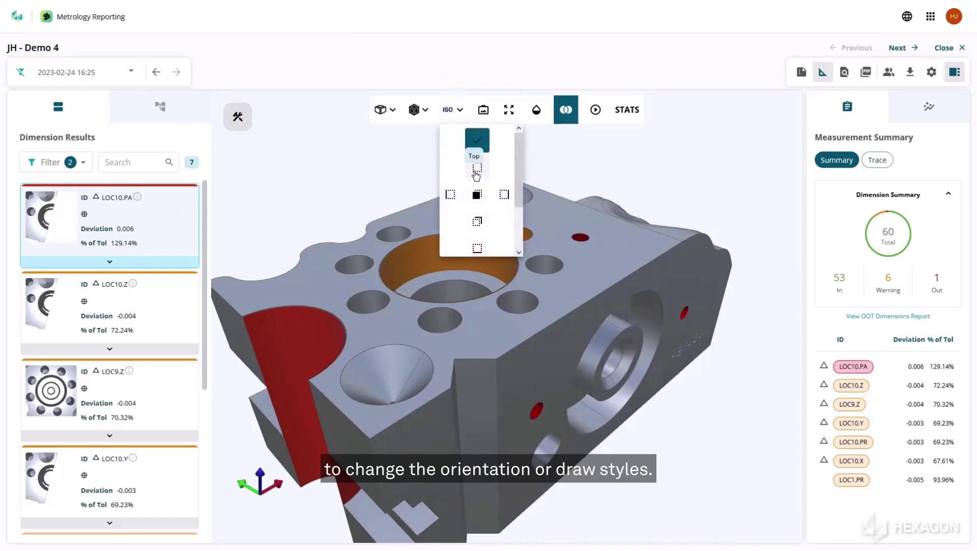
left_click(476, 173)
left_click(451, 110)
left_click(477, 194)
Show the CAD model in the Wireframe draw style, and return it to the Default style
left_click(421, 110)
left_click(434, 198)
left_click(424, 111)
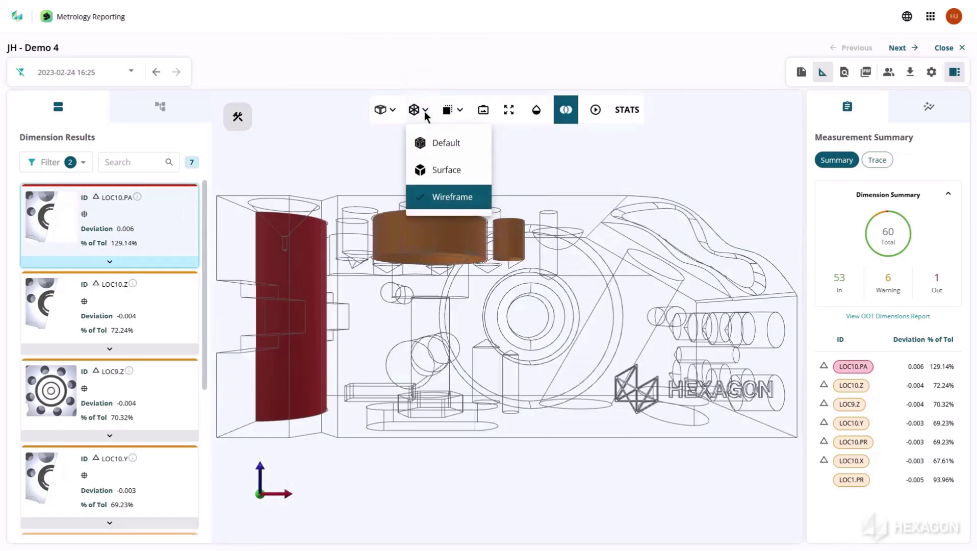
left_click(422, 142)
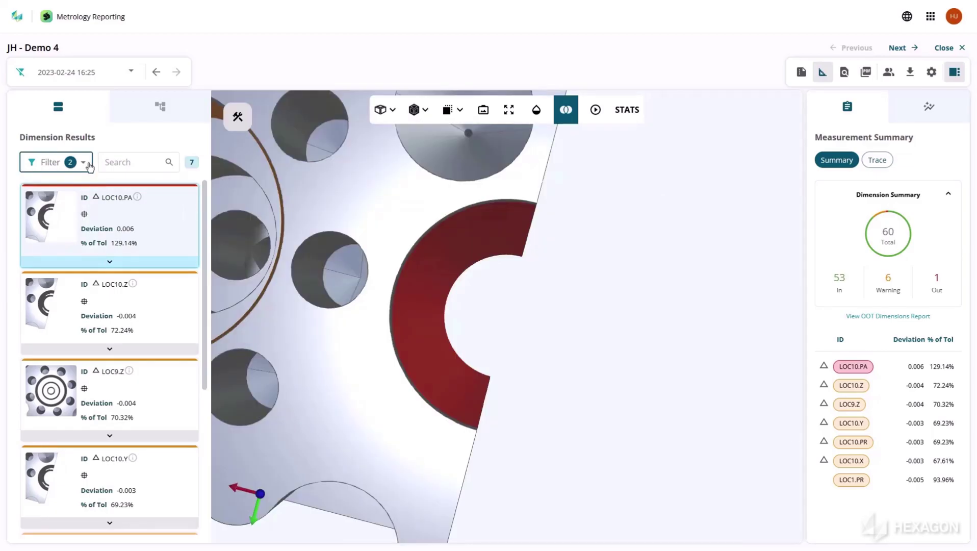
Clear the status filter and search the dimension results for ".X"
left_click(87, 163)
left_click(26, 285)
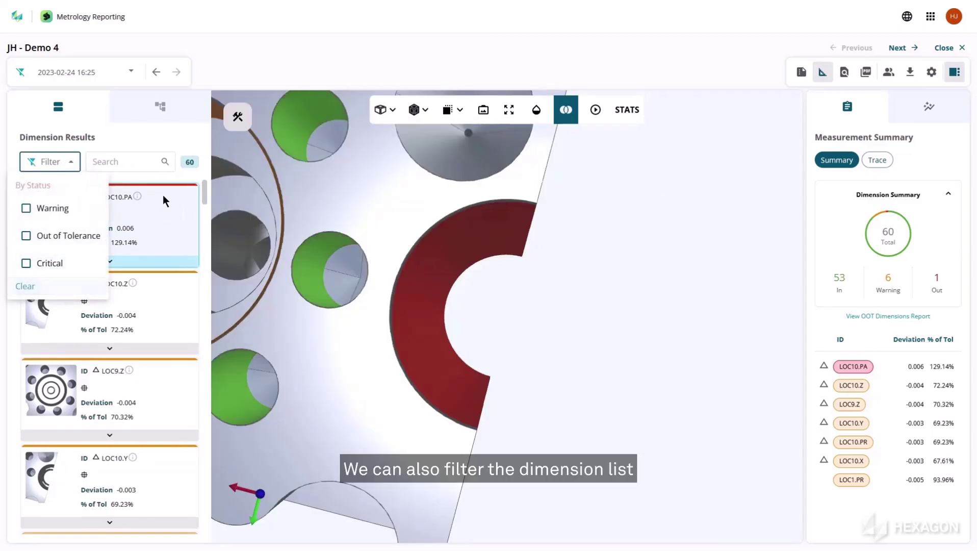
left_click(132, 161)
left_click(120, 161)
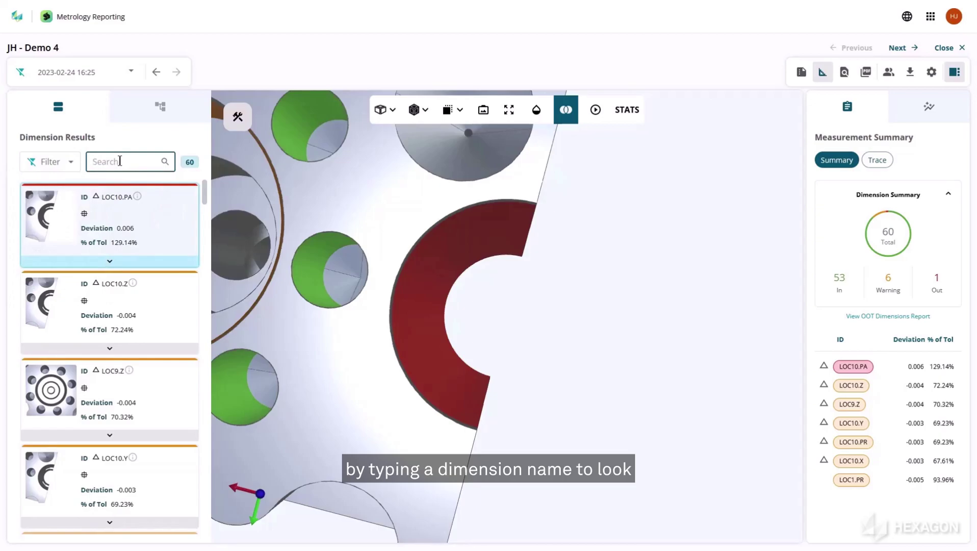
type(".X")
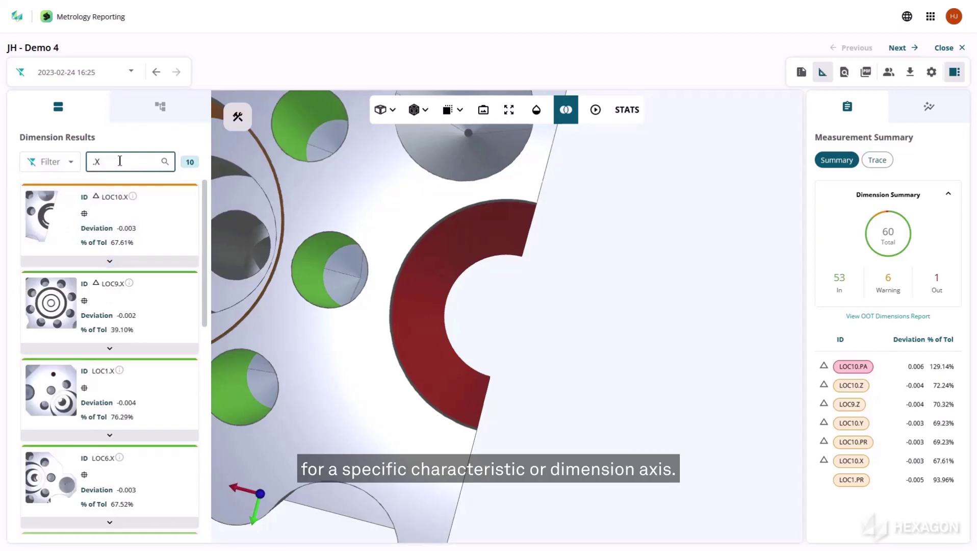
Browse the ".X" dimension results, and search the dimension results for ".Y" and ".Z"
scroll(124, 265, "down", 8)
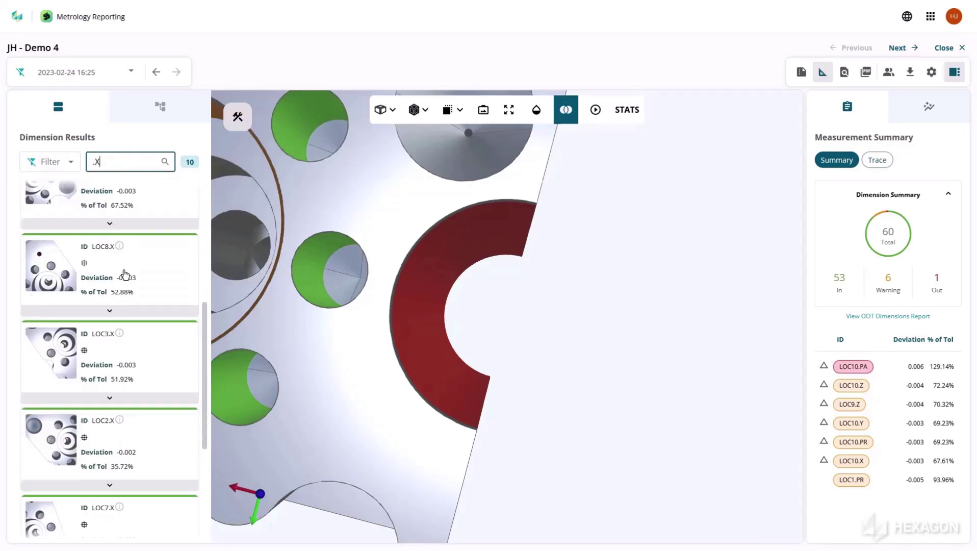
scroll(125, 277, "up", 8)
key("BackSpace")
type("Y")
key("BackSpace")
type("Z")
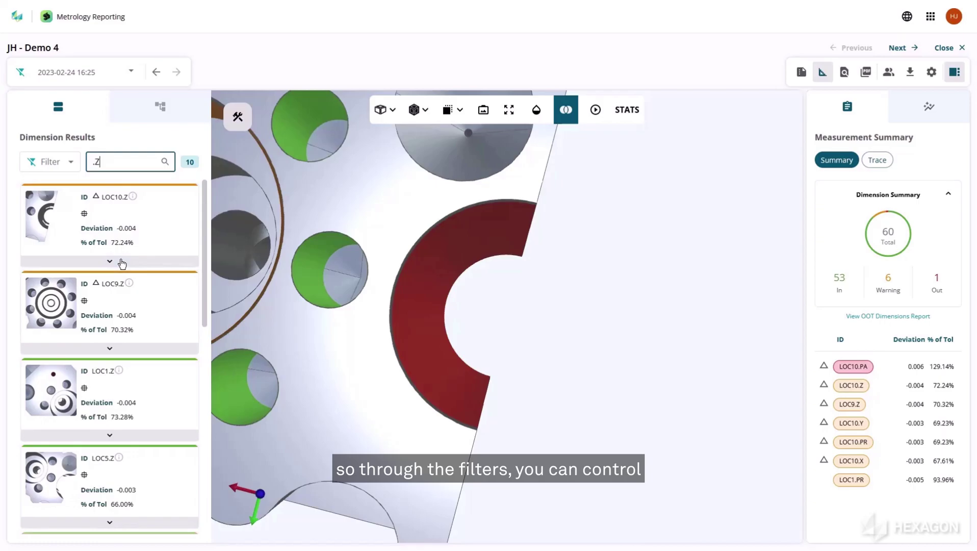
Search the dimension results for ".PA" and filter them by the Out of Tolerance and Warning statuses
key("BackSpace")
type("PA")
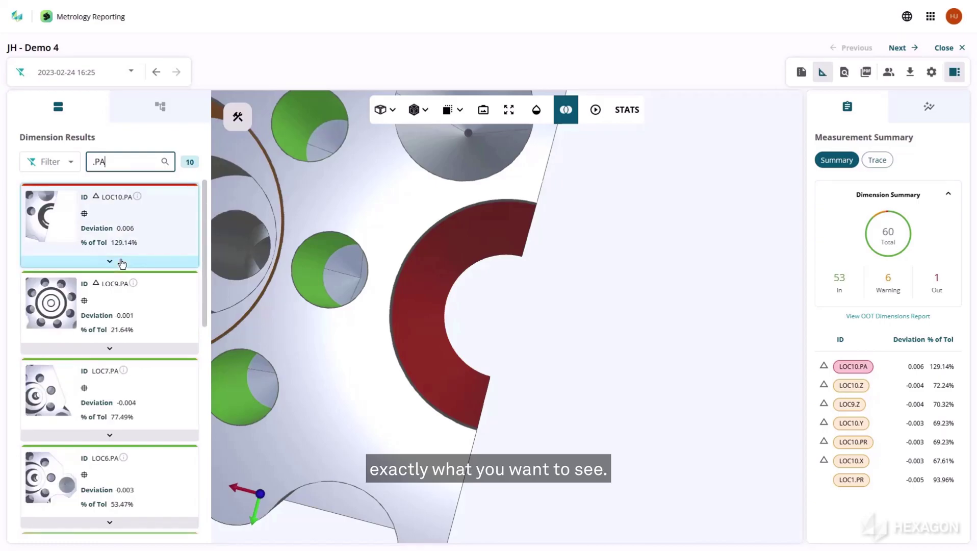
left_click(64, 157)
left_click(26, 236)
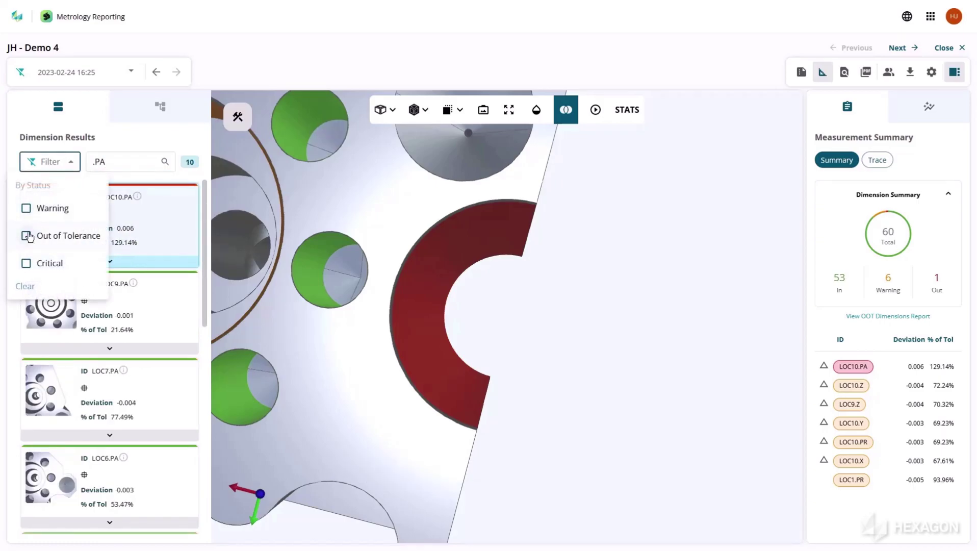
left_click(25, 210)
left_click(138, 149)
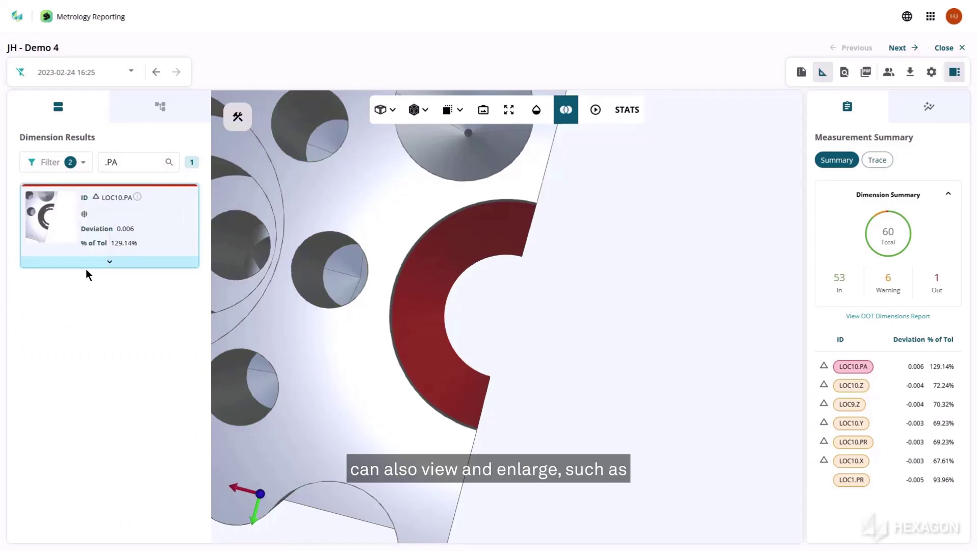
Review the trend, histogram and bar whisker charts of the LOC10.PA dimension, enlarging the trend chart
left_click(102, 261)
left_click(185, 302)
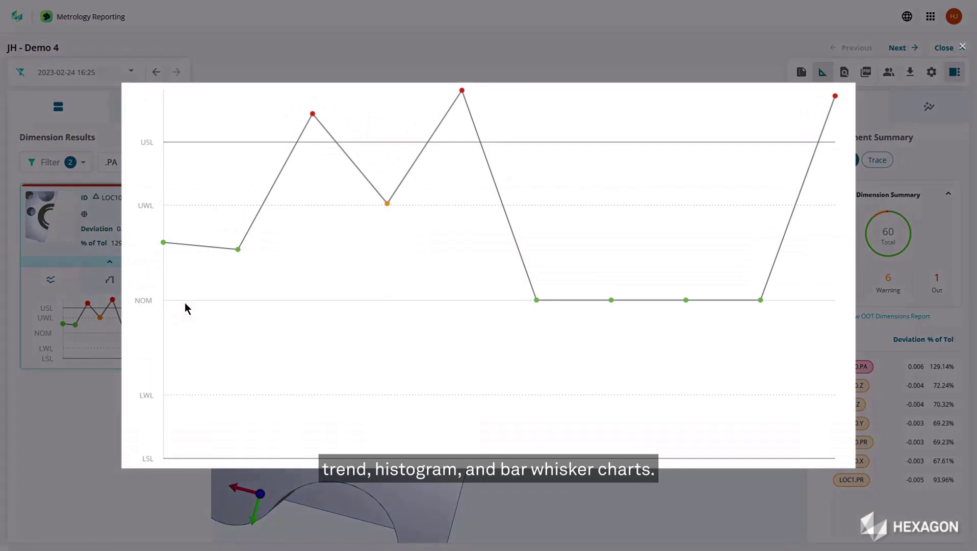
left_click(185, 303)
left_click(109, 279)
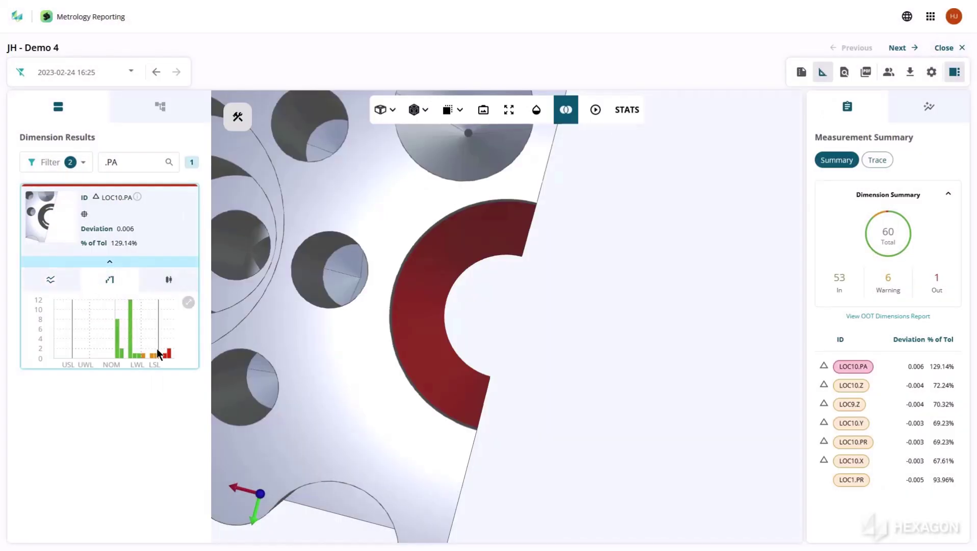
left_click(169, 279)
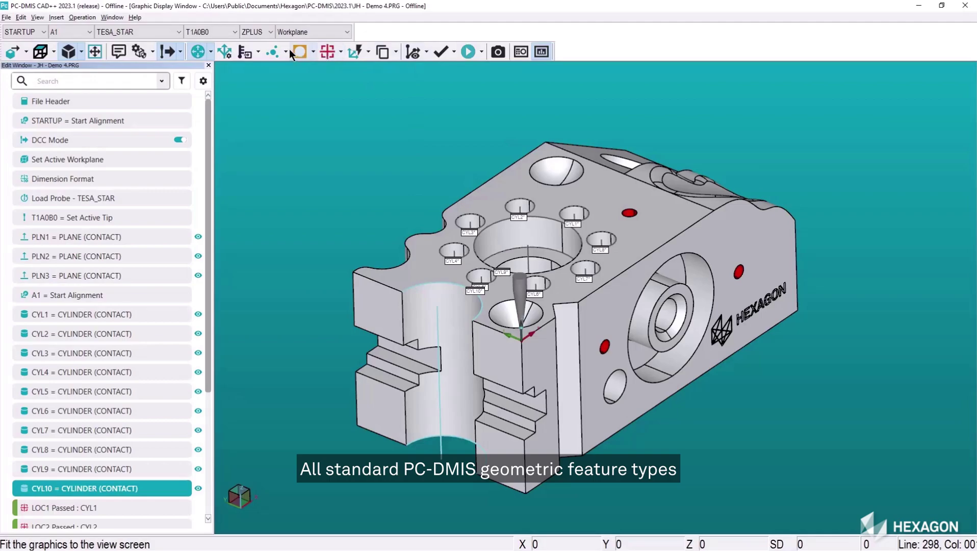
left_click(286, 51)
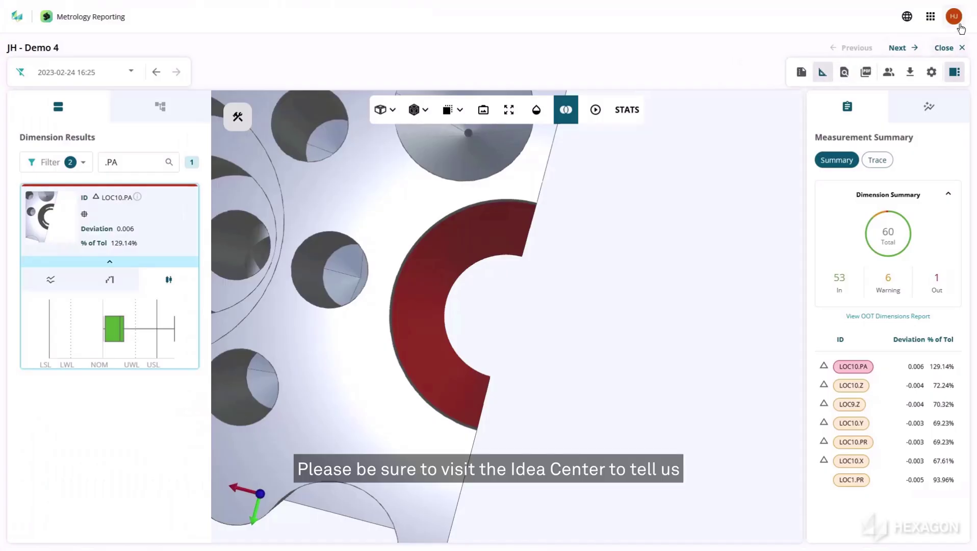
Open the Idea Center site for Hexagon Measurement Systems
left_click(956, 20)
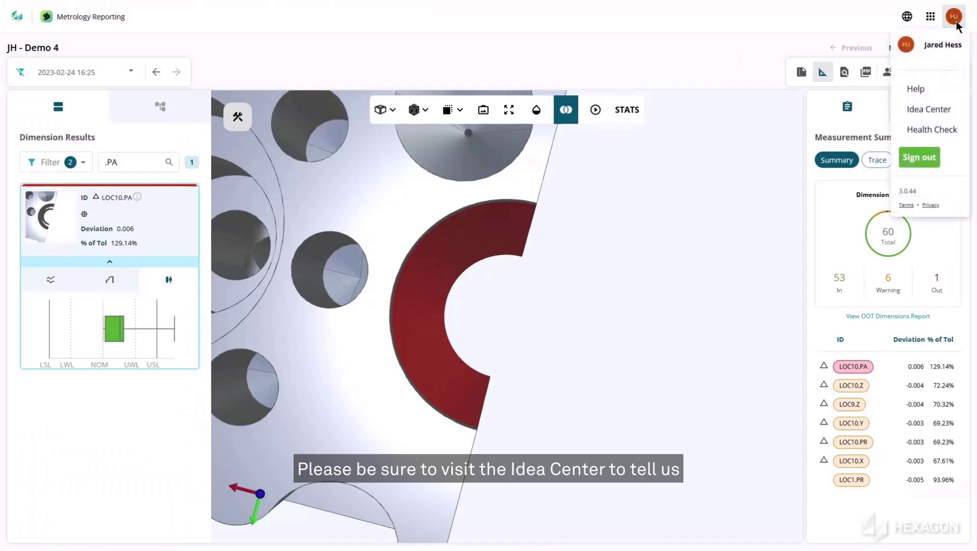
left_click(924, 116)
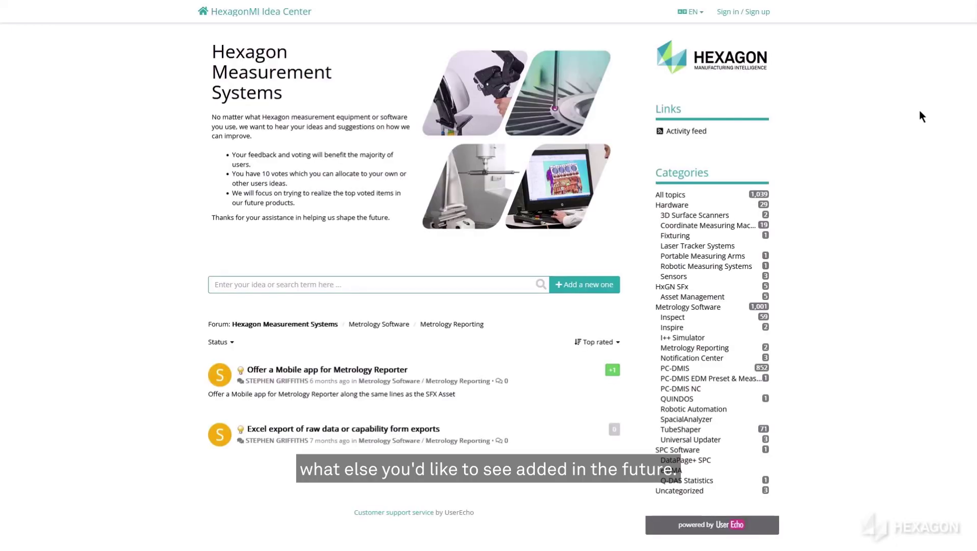